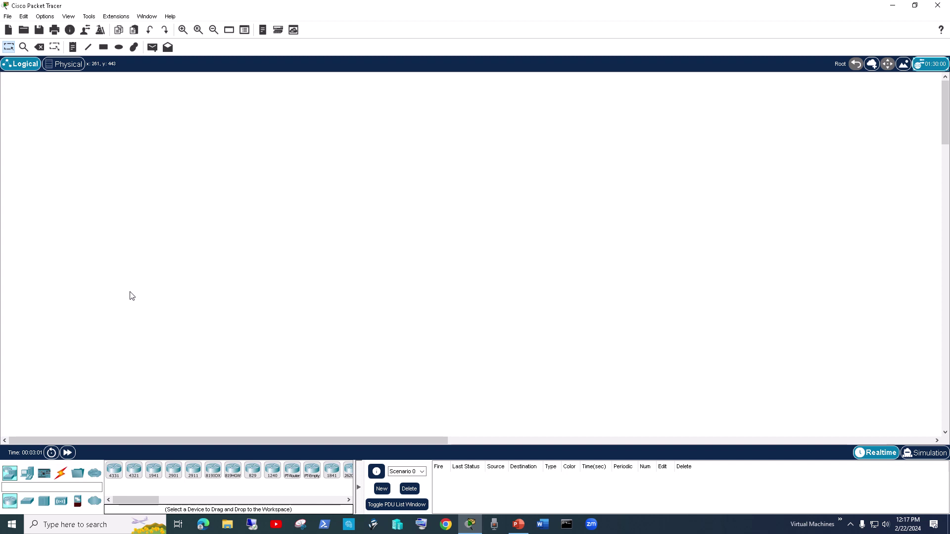
Step: Place a 2960 switch on the workspace
left_click(28, 501)
left_click(114, 469)
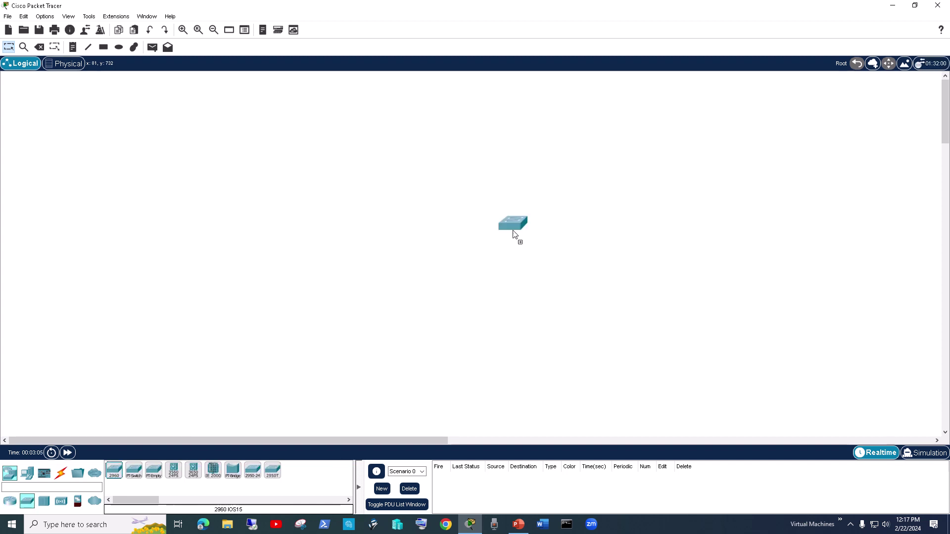
left_click(430, 184)
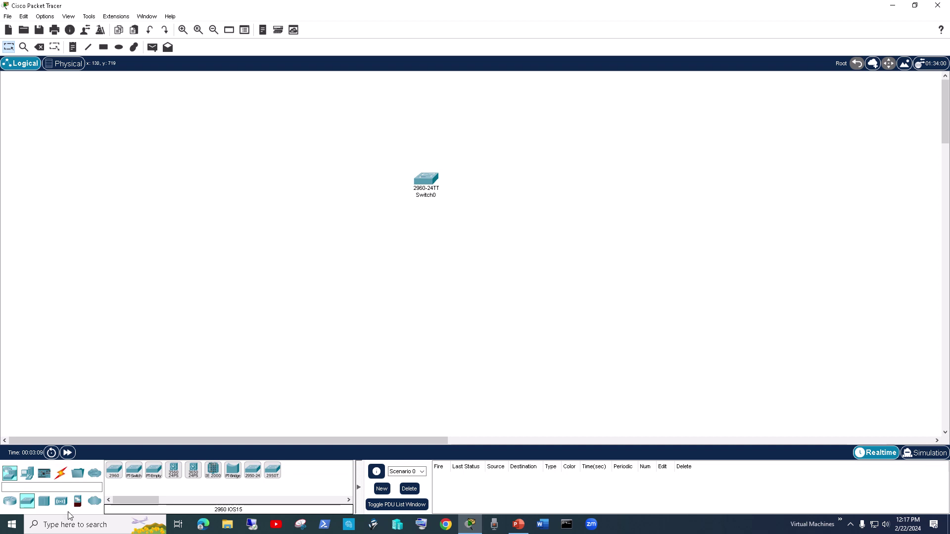
Step: Place three generic PCs, PC0, PC1 and PC2, in a row below the switch
left_click(27, 483)
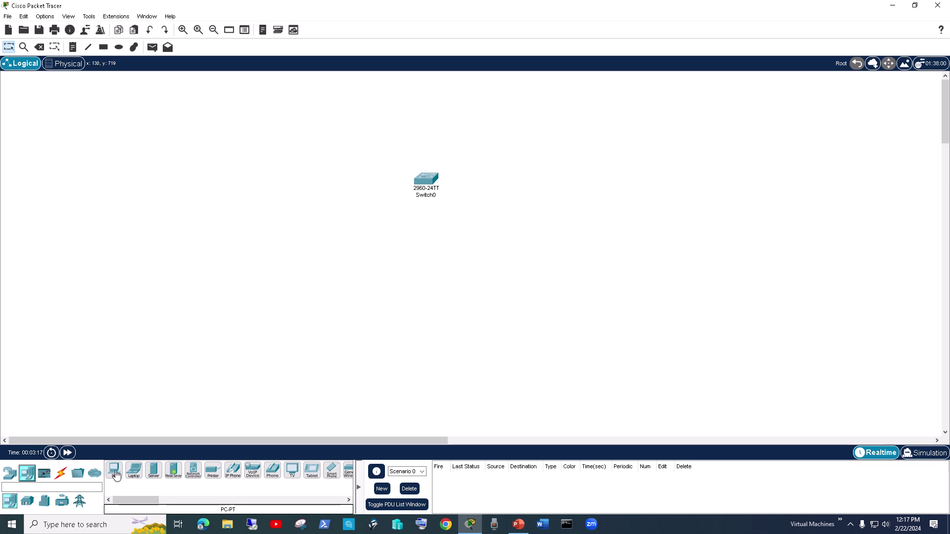
left_click_drag(115, 474, 238, 324)
left_click_drag(281, 274, 281, 276)
left_click(392, 273)
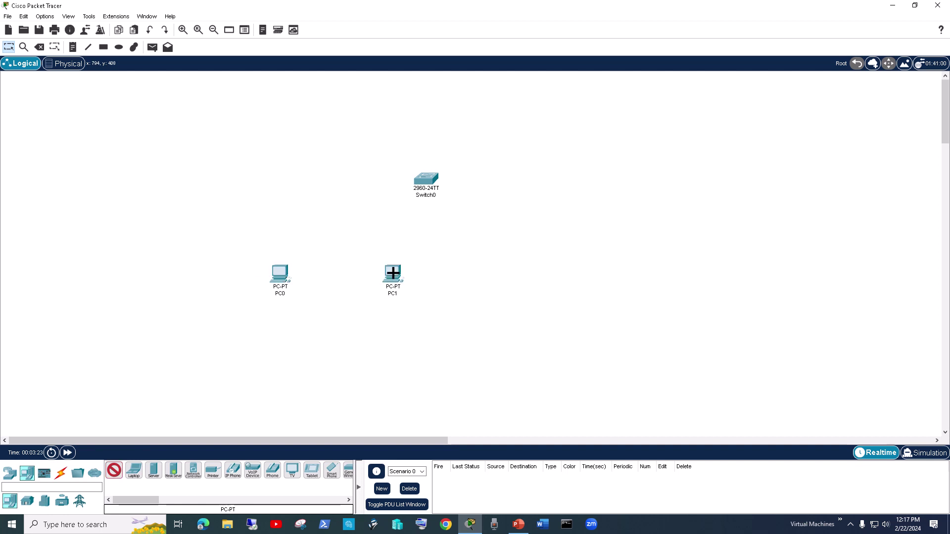
left_click(521, 274)
key("Escape")
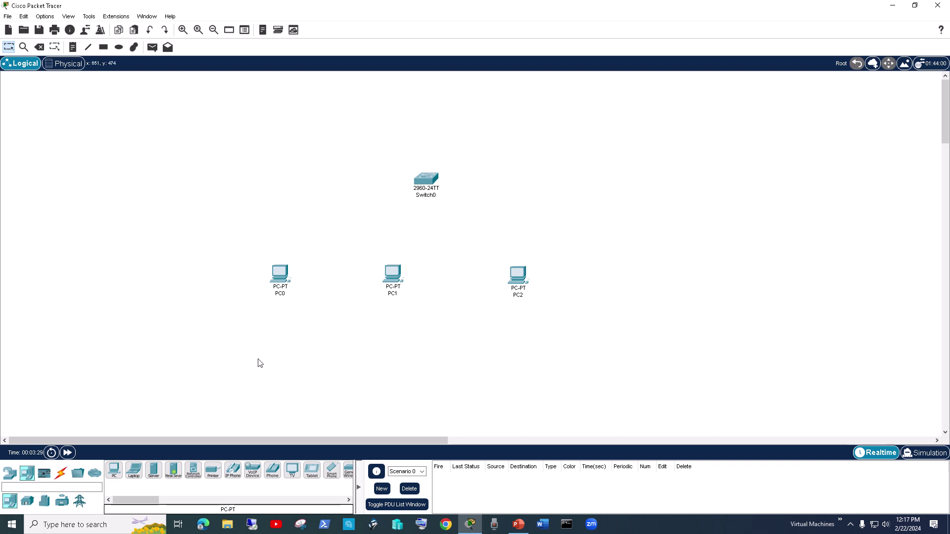
Step: Connect PC0 to Switch0 using an automatically chosen cable type
left_click(61, 476)
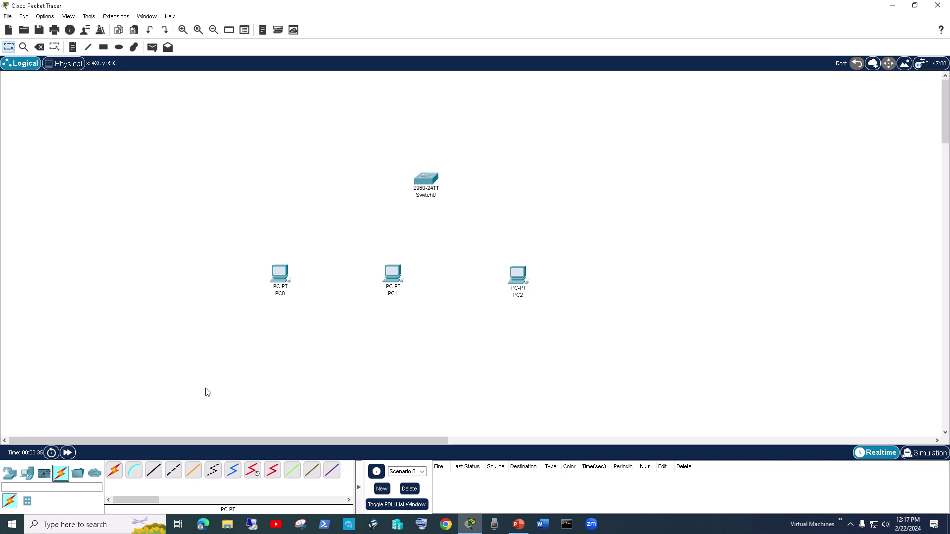
left_click(115, 473)
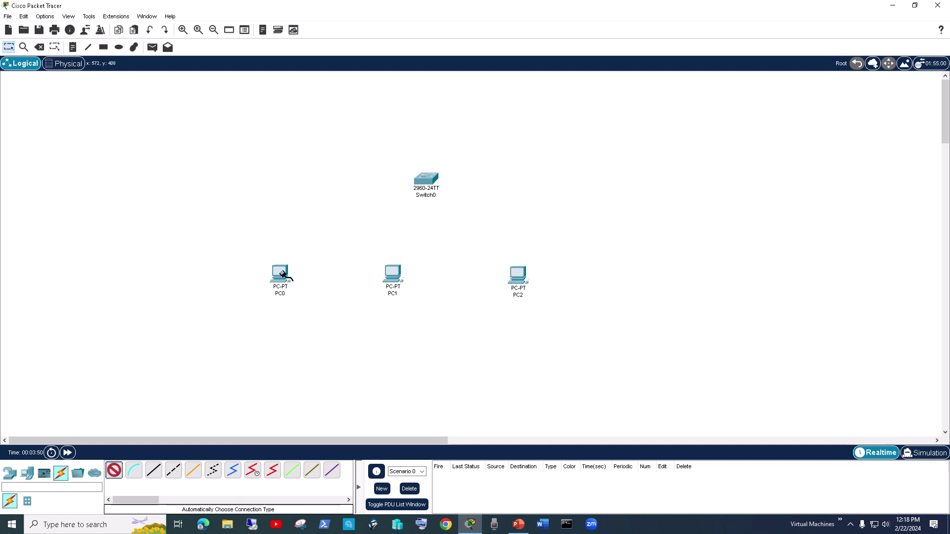
left_click(284, 274)
left_click(424, 179)
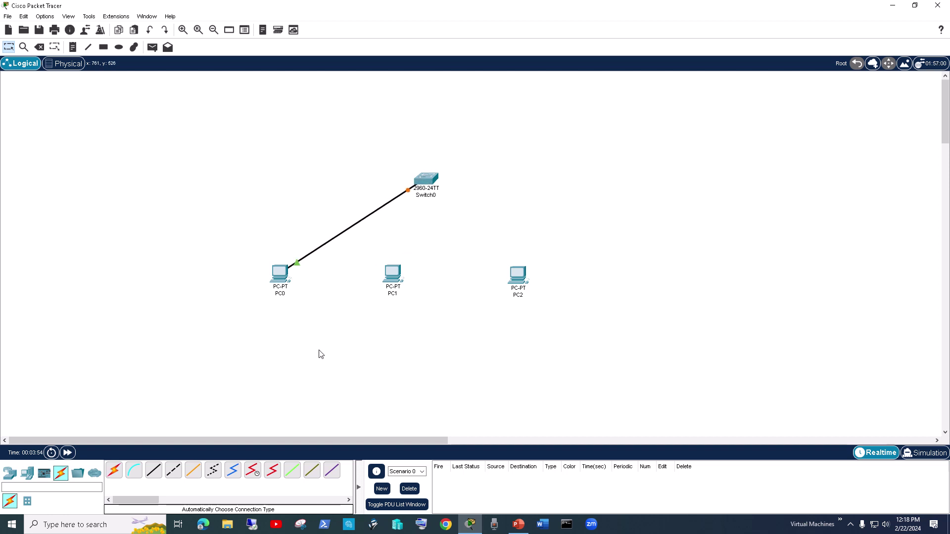
Step: Connect PC1 and PC2 to Switch0 with automatic cables
left_click(113, 470)
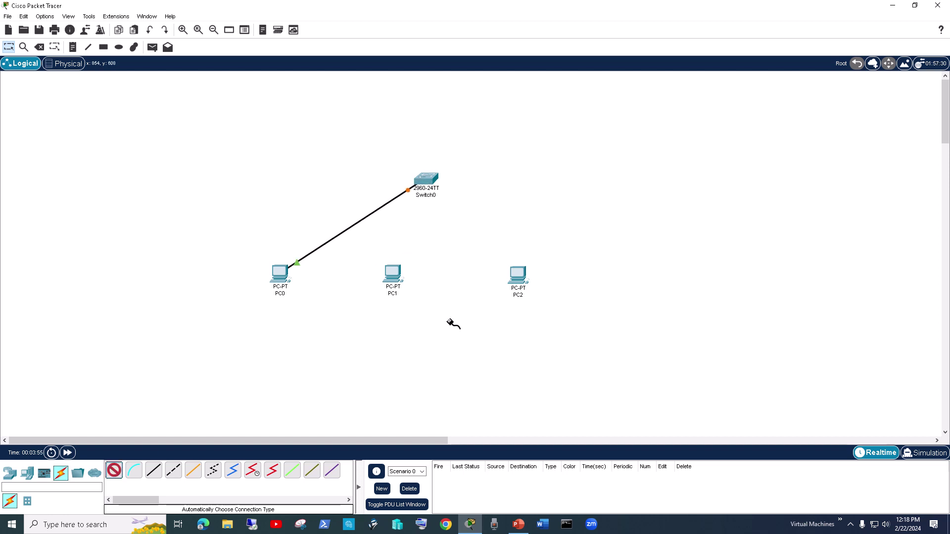
left_click(396, 274)
left_click(423, 180)
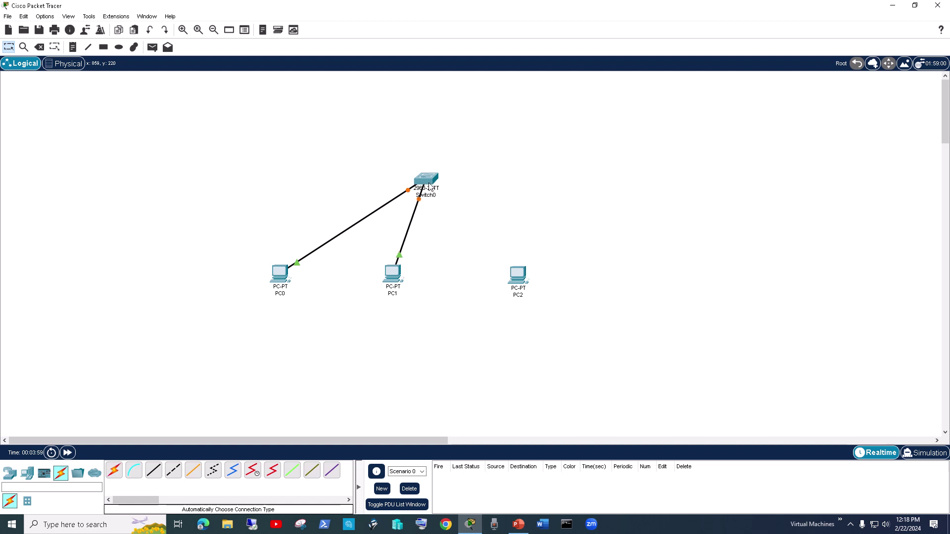
left_click(114, 470)
left_click(510, 286)
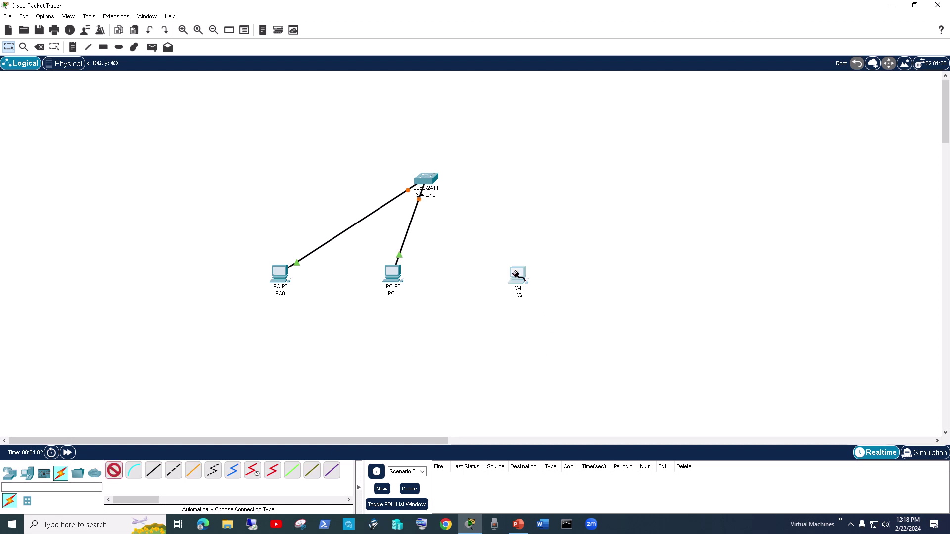
left_click(431, 187)
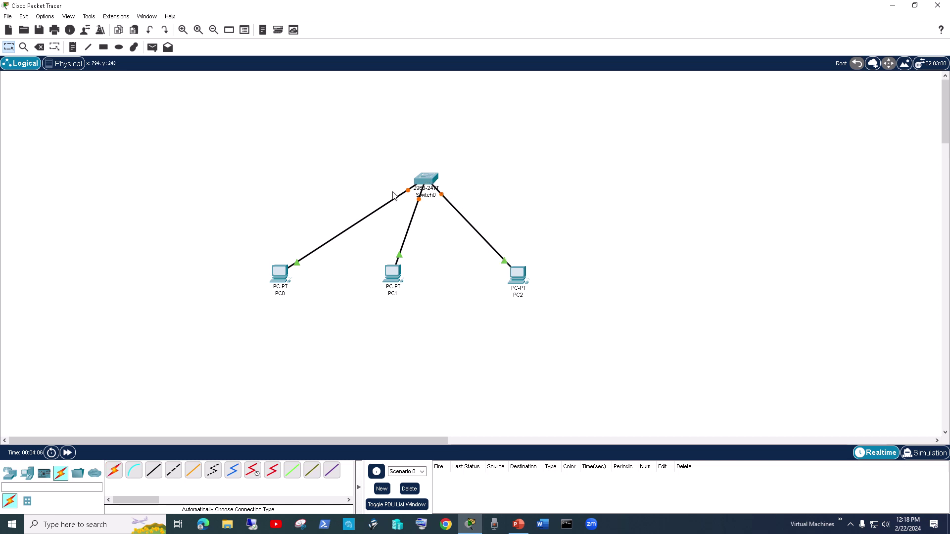
Step: Set PC0's IPv4 address to 192.168.1.10 with subnet mask 255.255.255.0
left_click(280, 287)
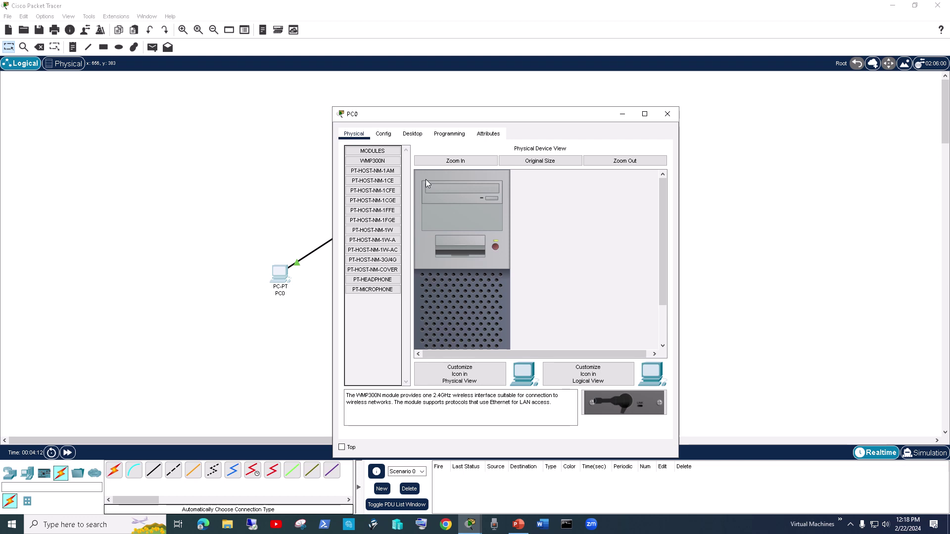
left_click(384, 135)
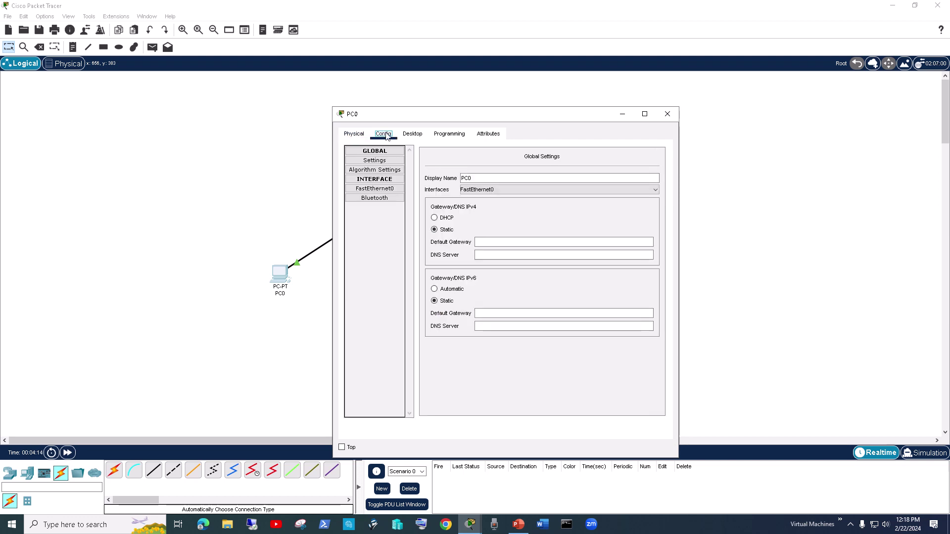
left_click(413, 138)
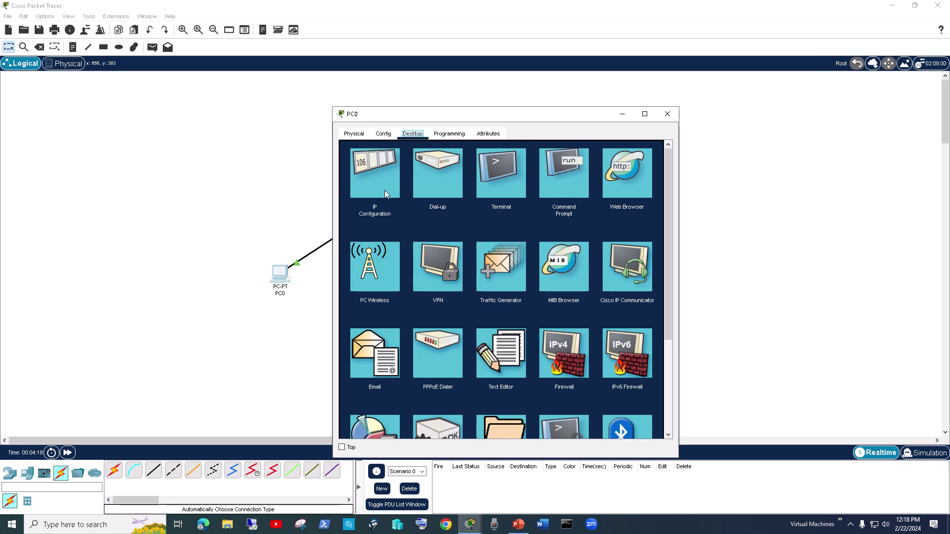
left_click(379, 177)
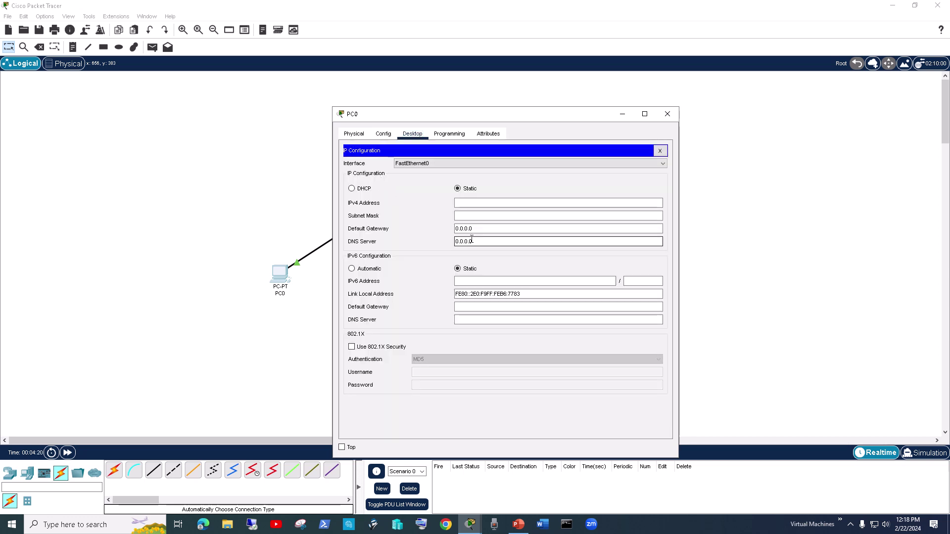
left_click(468, 201)
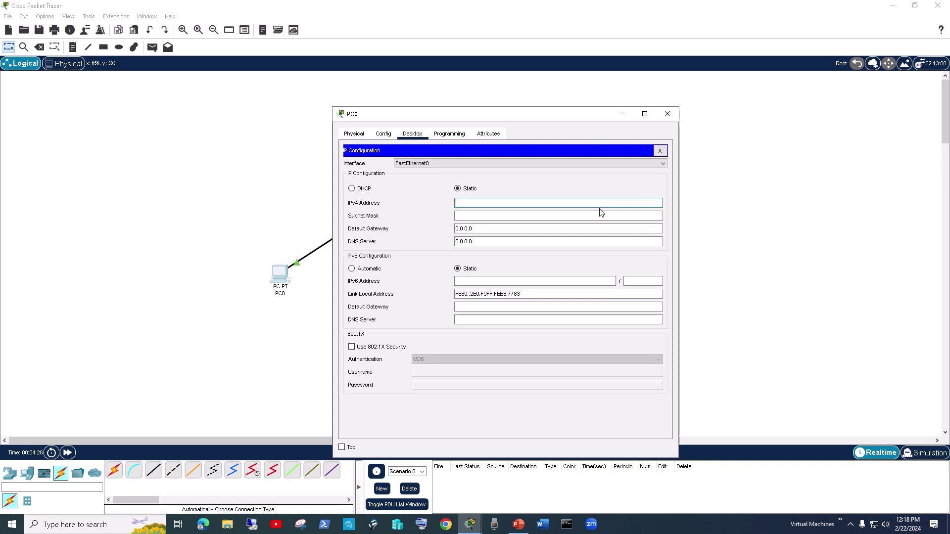
type("192.168.1.10")
key("Tab")
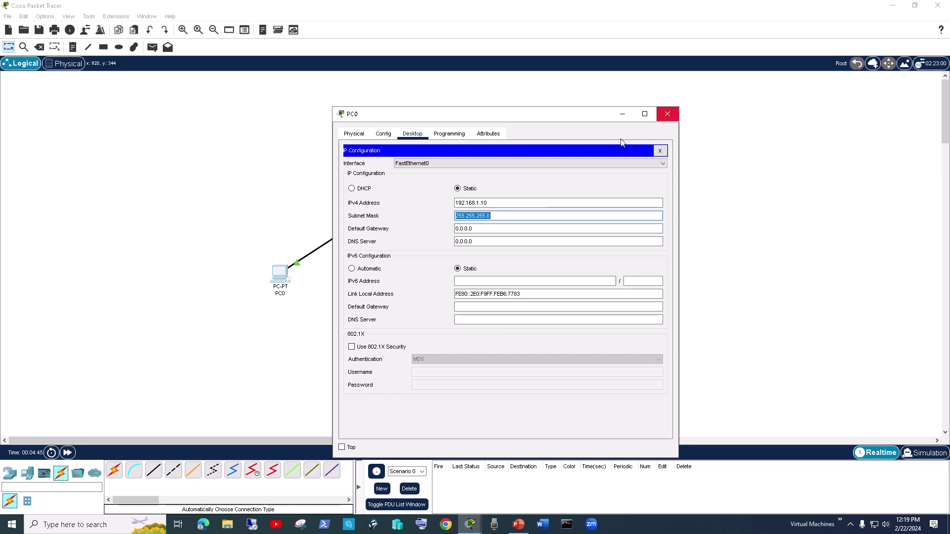
left_click(560, 215)
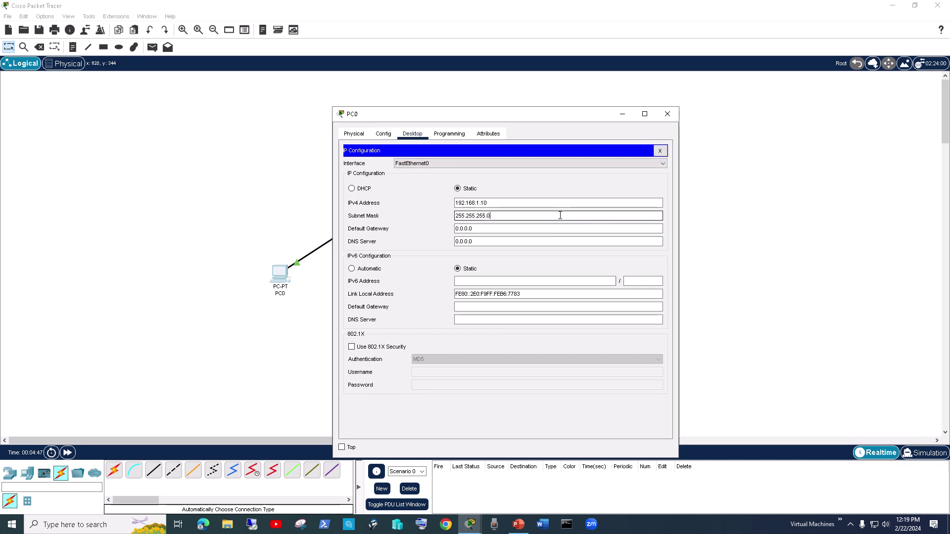
Step: Enter 192.168.1.11 as PC1's IPv4 address and auto-fill mask 255.255.255.0
left_click(667, 114)
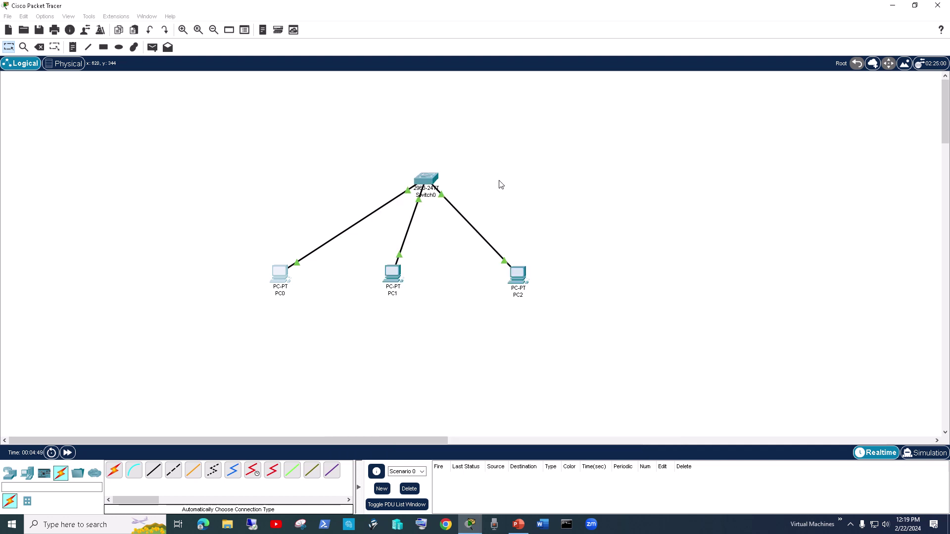
left_click(396, 275)
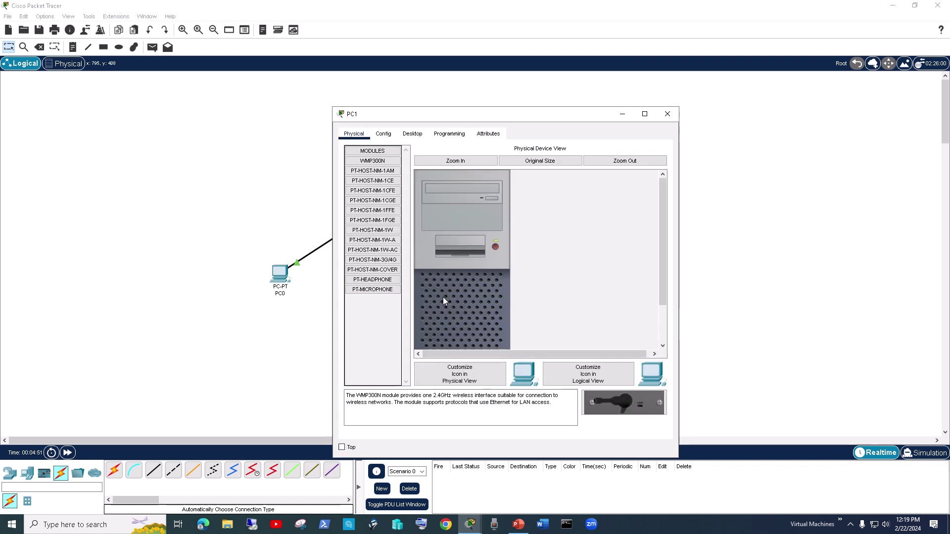
left_click(412, 133)
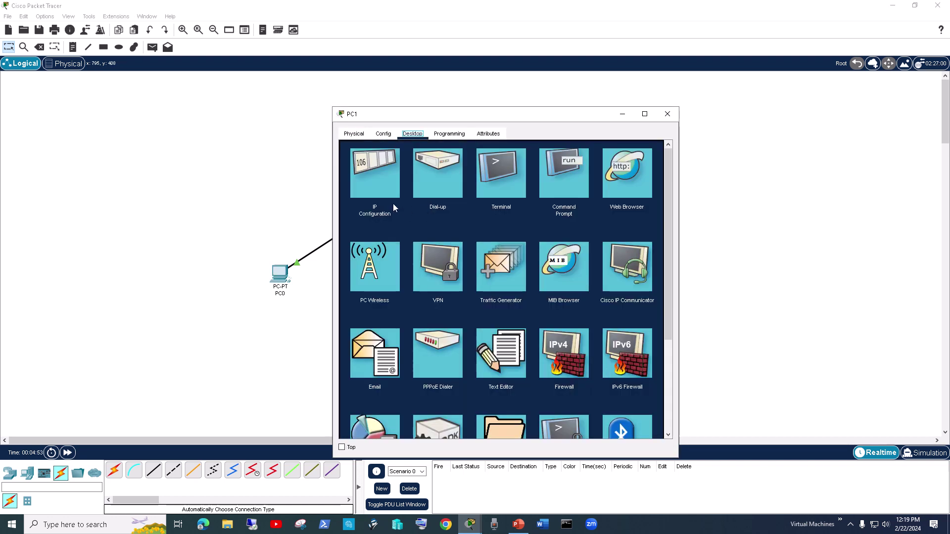
left_click(375, 183)
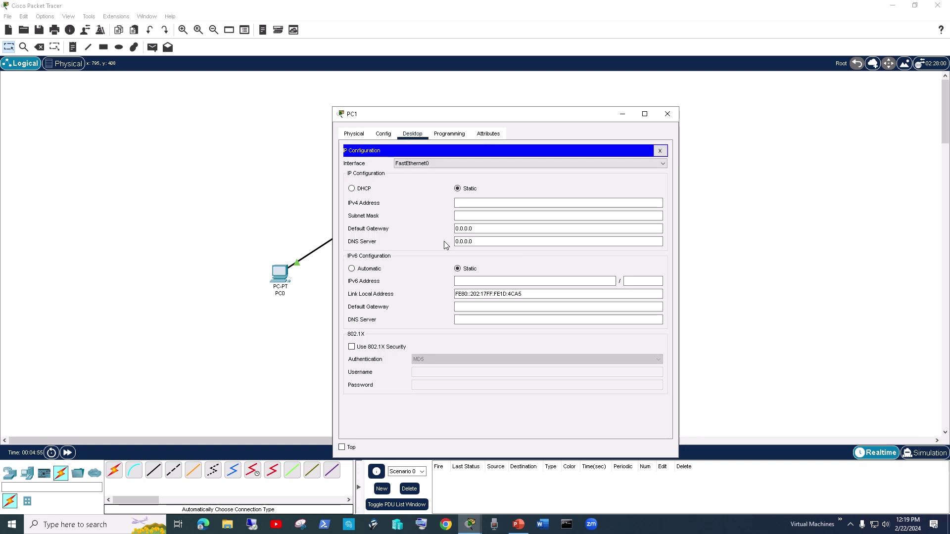
left_click(484, 203)
type("1")
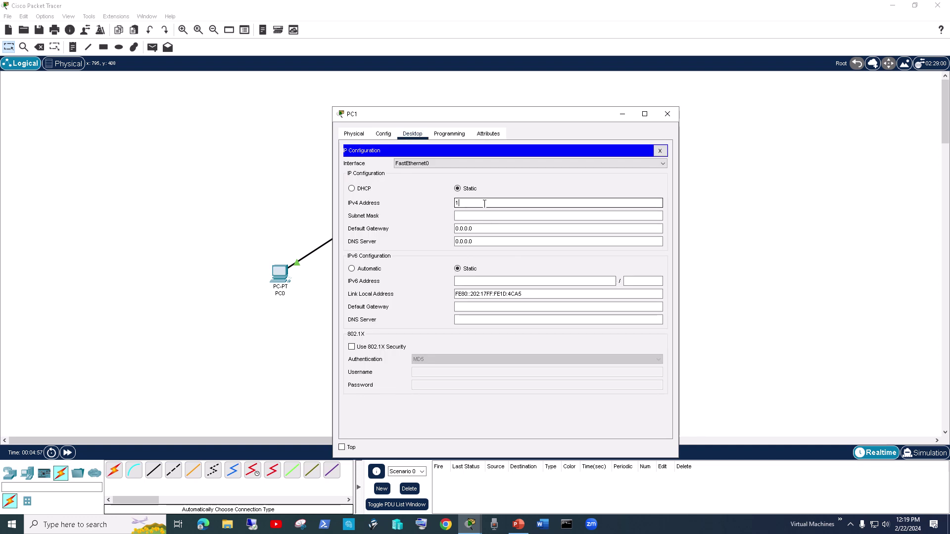
type("92.168.1.11")
left_click(515, 216)
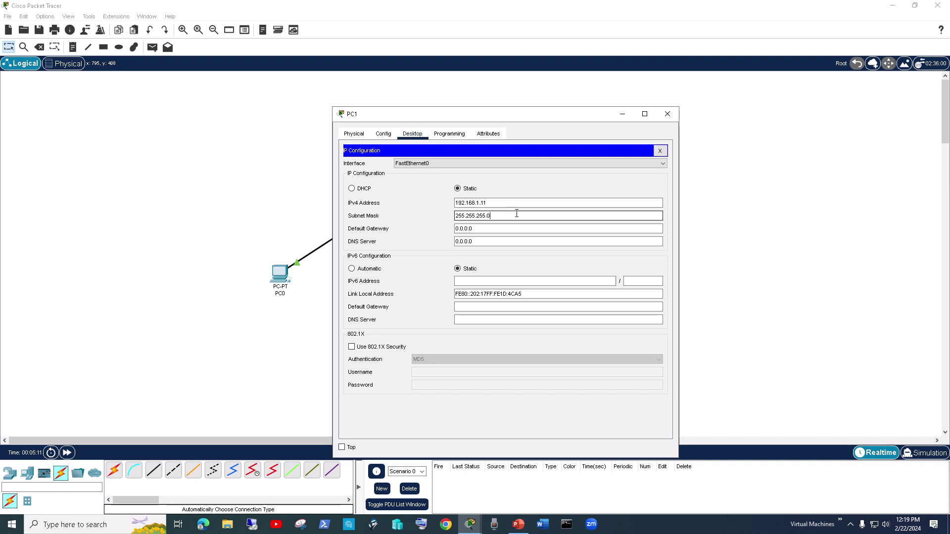
Step: Enter 192.168.1.12 as PC2's IPv4 address, keep mask 255.255.255.0, and close the window
left_click(668, 114)
left_click(518, 275)
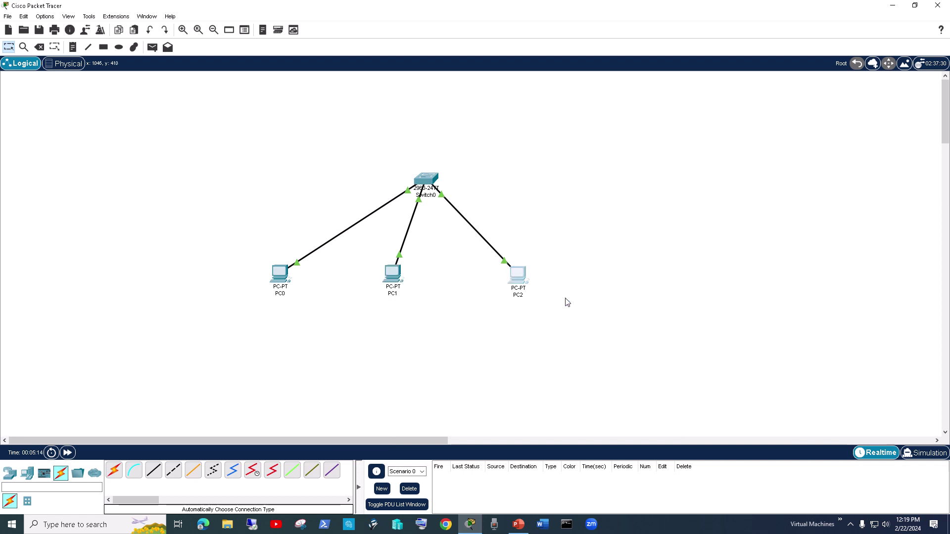
left_click(412, 135)
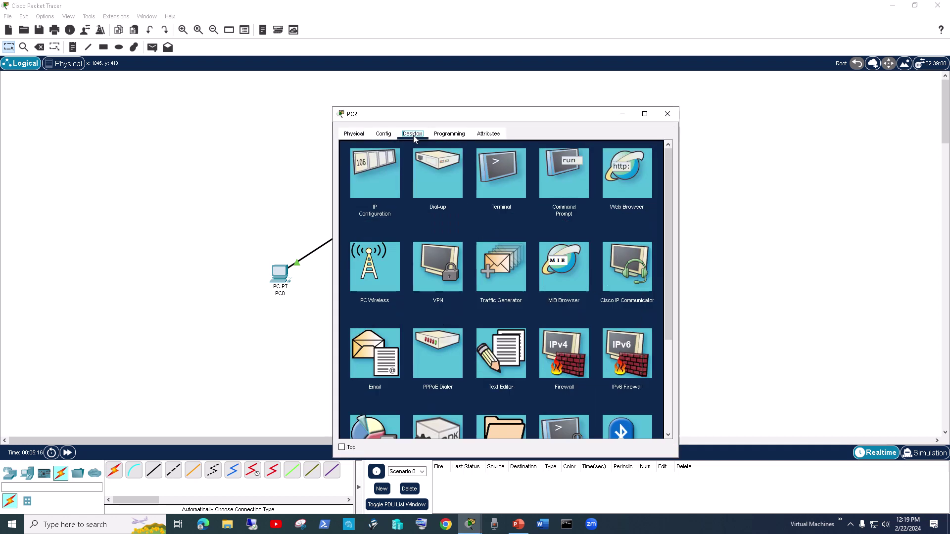
left_click(371, 179)
left_click(472, 204)
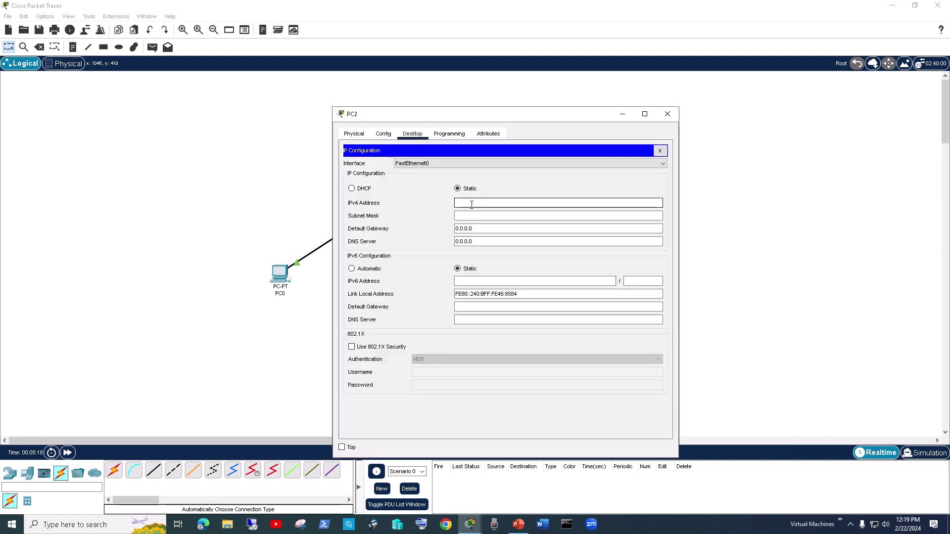
type("192.168.1.12")
key("Tab")
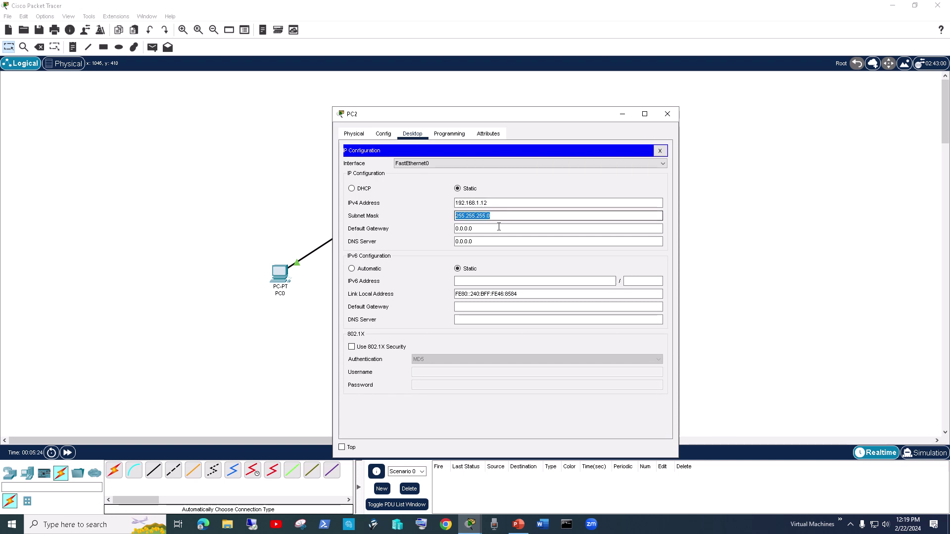
left_click(528, 215)
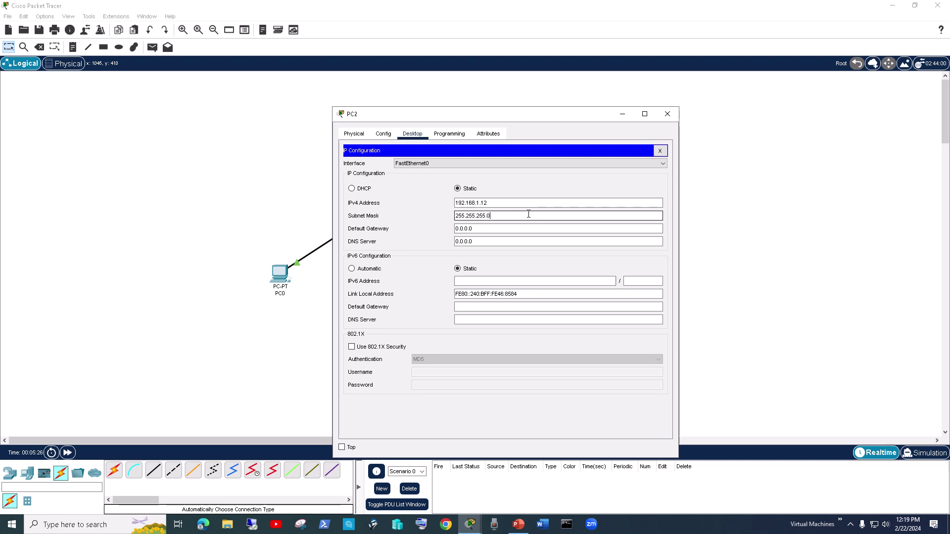
left_click(668, 114)
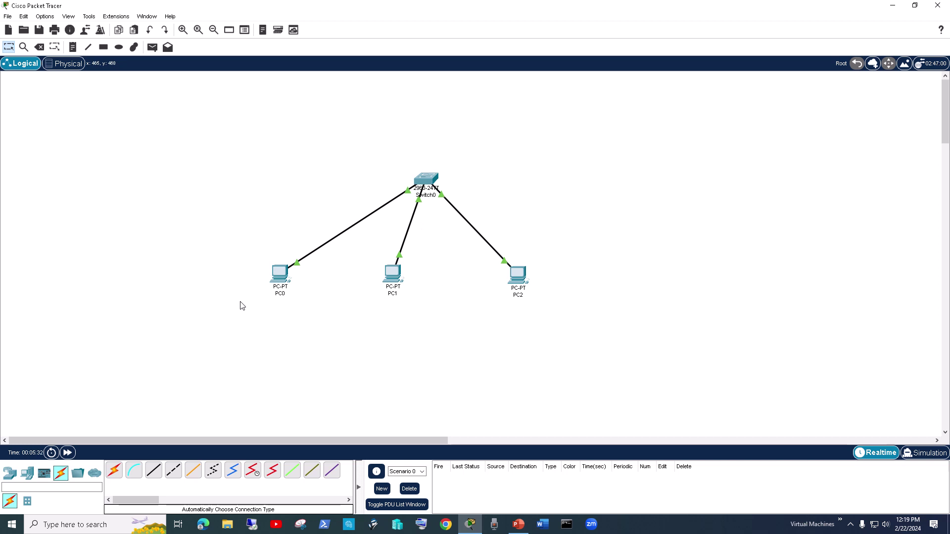
Step: Run ping 192.168.1.12 from PC0's Command Prompt, getting 4 of 4 replies
left_click(282, 276)
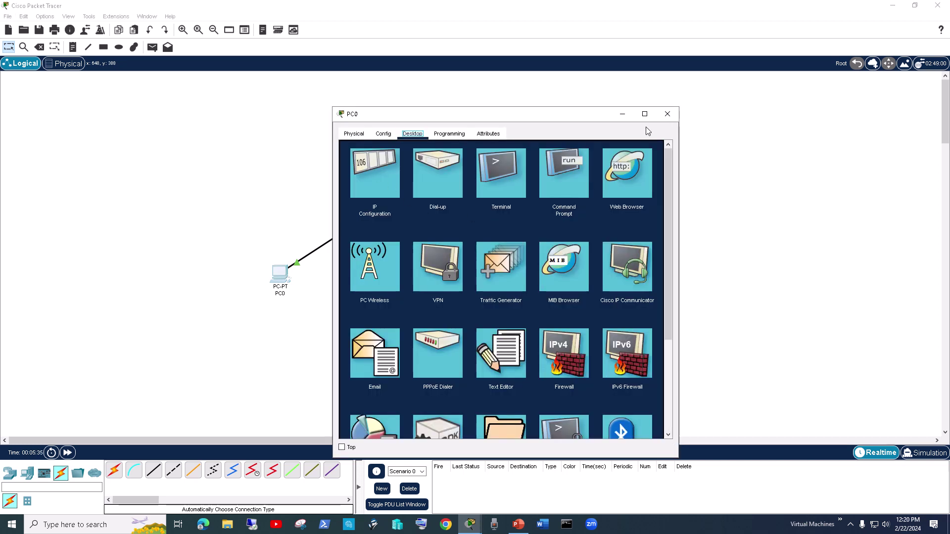
left_click(666, 114)
left_click(284, 267)
left_click(569, 184)
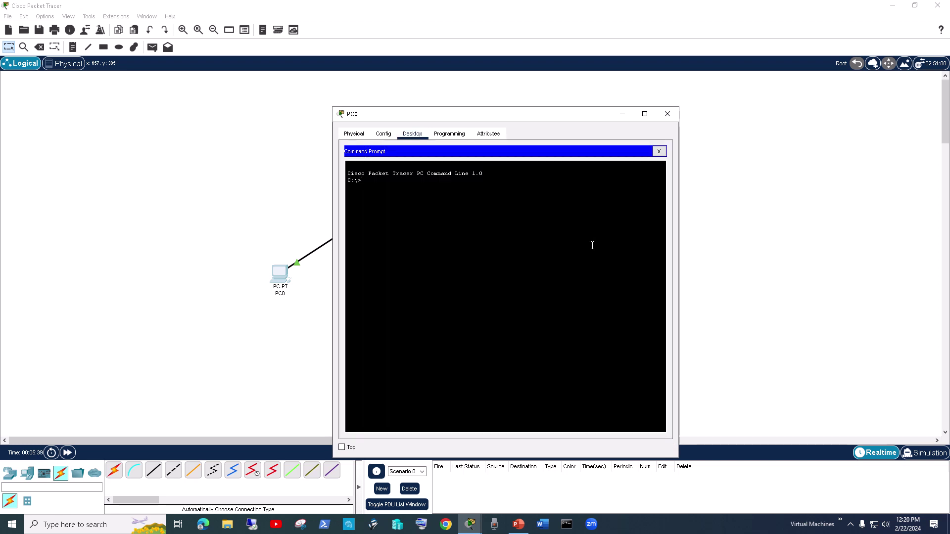
type("ping 192.168.1.12")
key("Return")
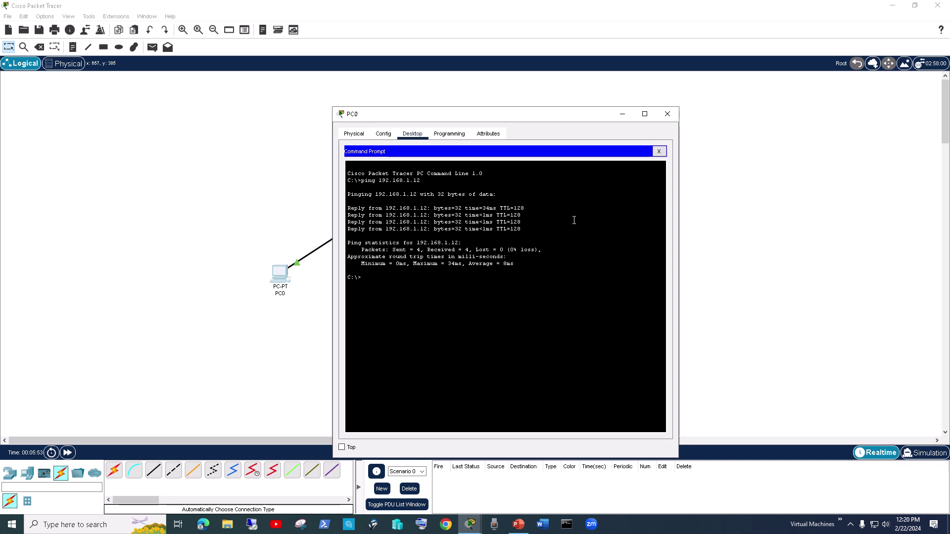
left_click_drag(470, 118, 716, 116)
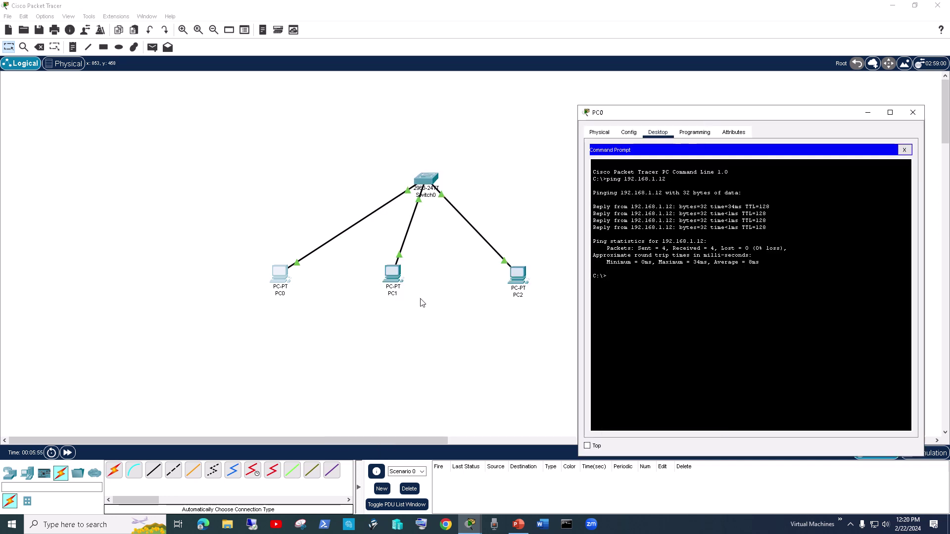
Step: Check PC1's IP configuration shows 192.168.1.11, then view PC2's IP configuration
left_click(400, 293)
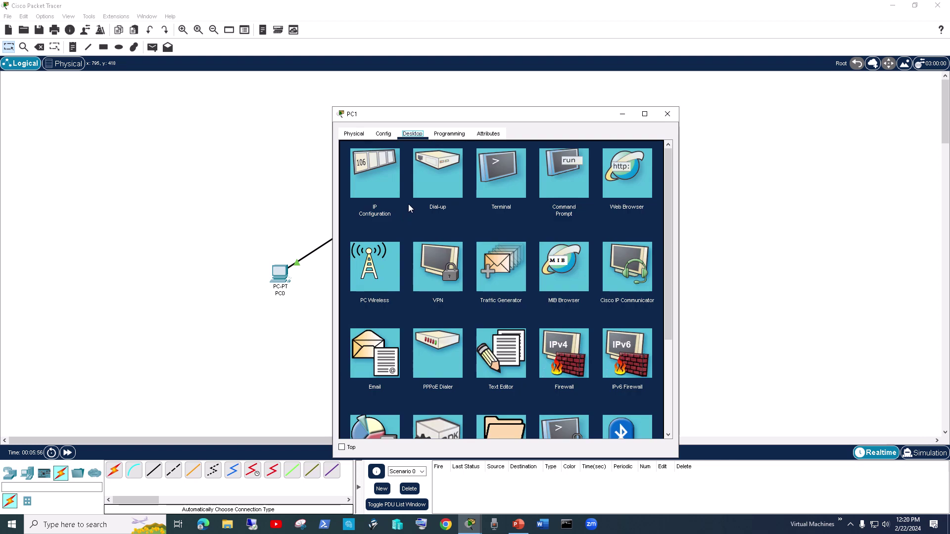
left_click(391, 193)
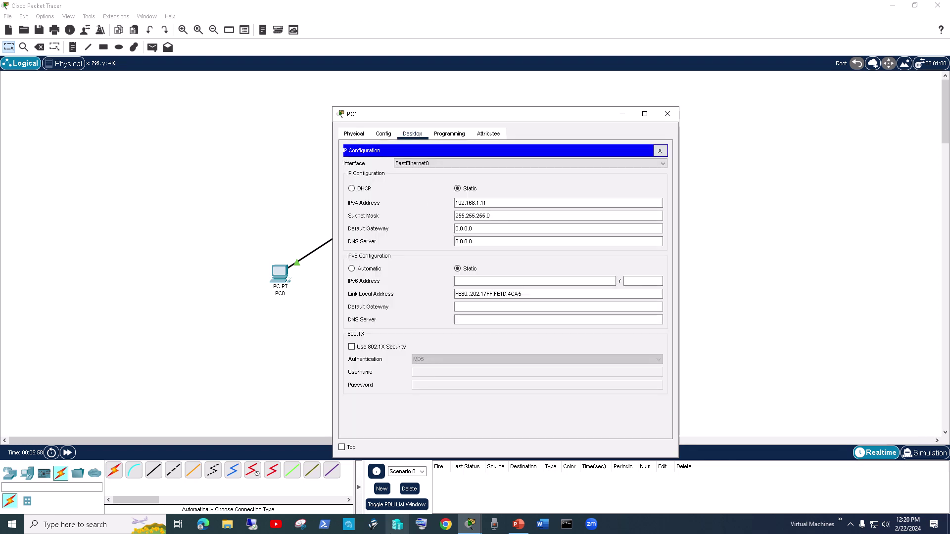
left_click(470, 525)
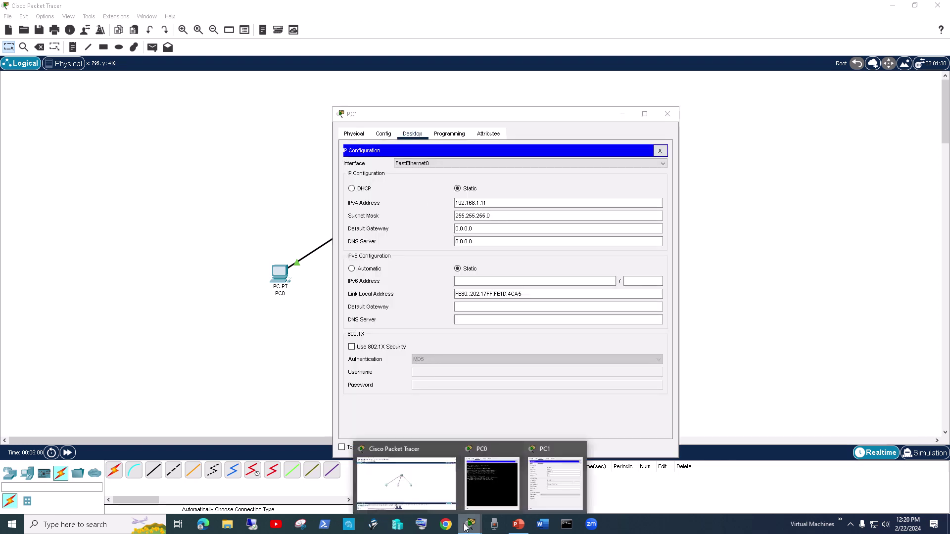
left_click(492, 500)
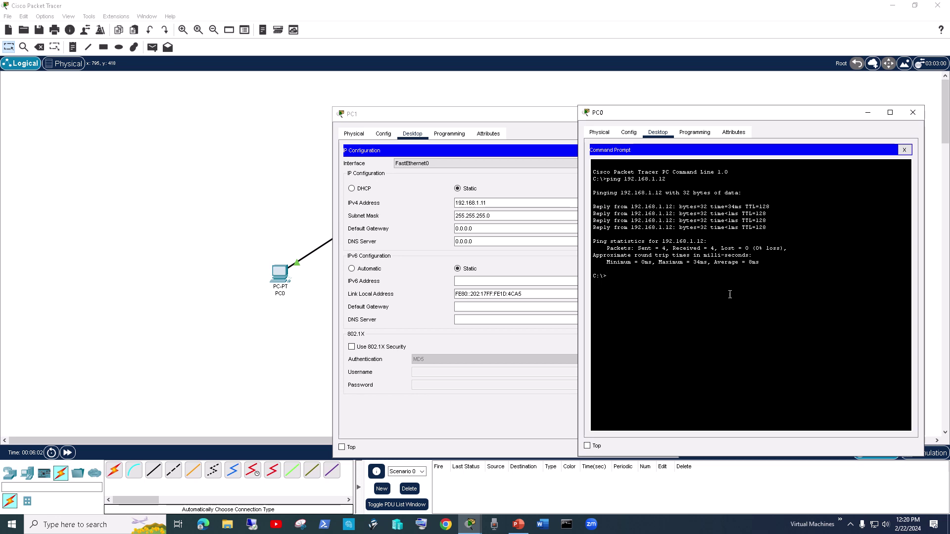
left_click_drag(390, 114, 158, 77)
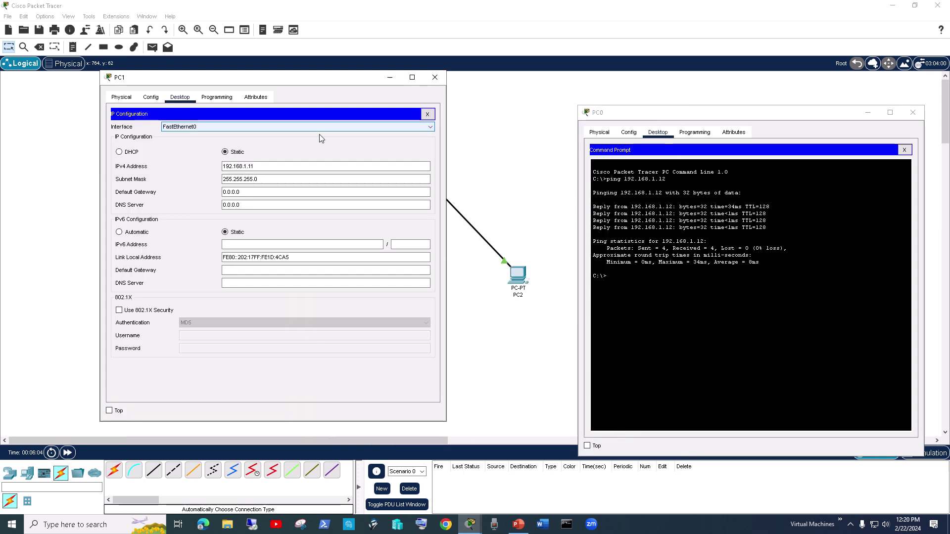
left_click(434, 77)
left_click(502, 357)
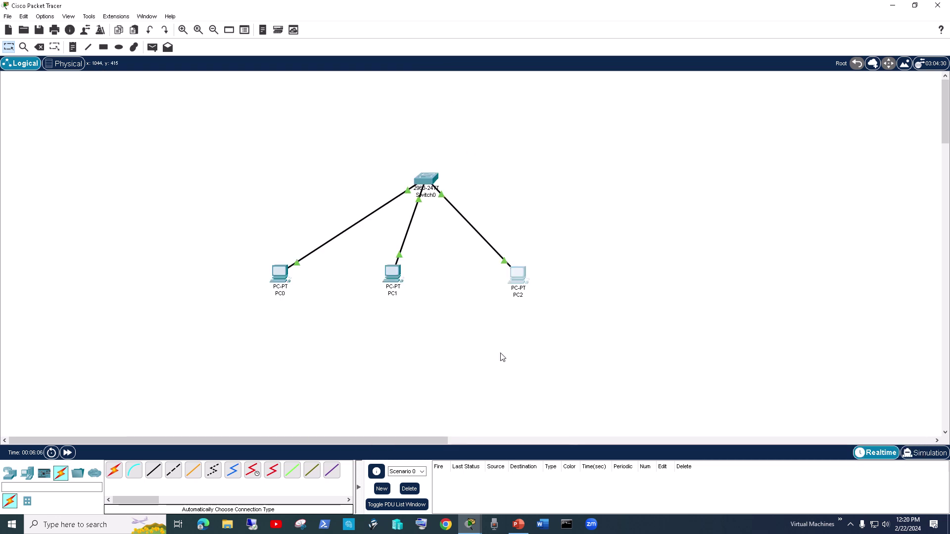
left_click(518, 275)
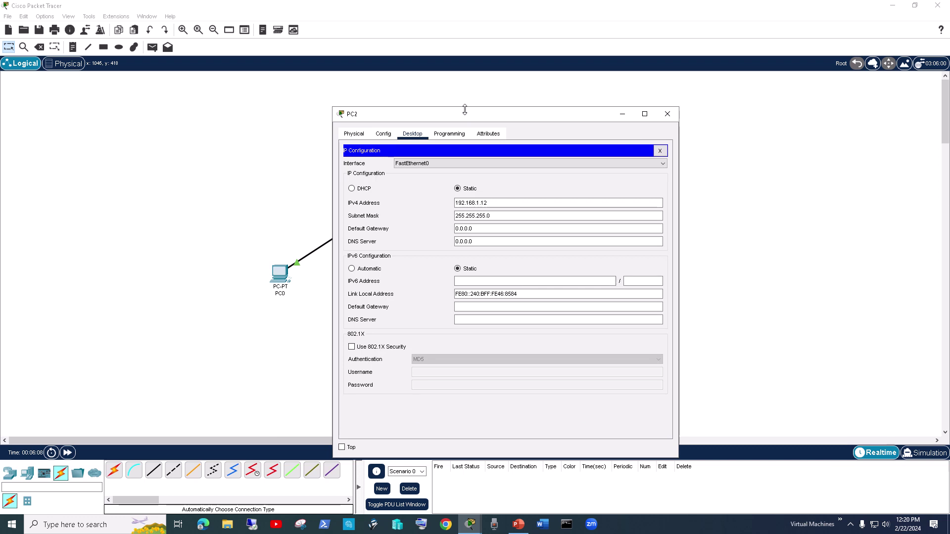
left_click_drag(464, 120, 282, 90)
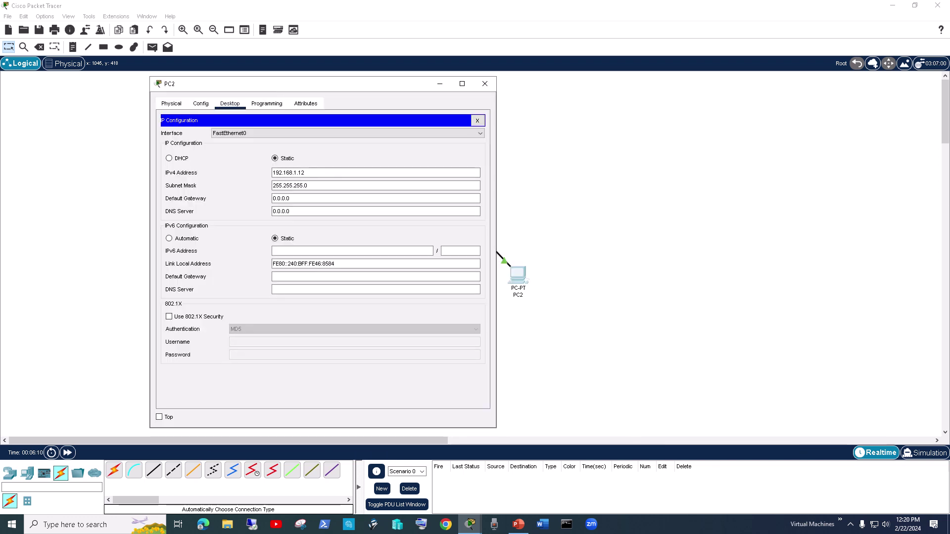
Step: Ping 192.168.1.11 from PC0's Command Prompt by editing the previous ping command
mouse_move(473, 526)
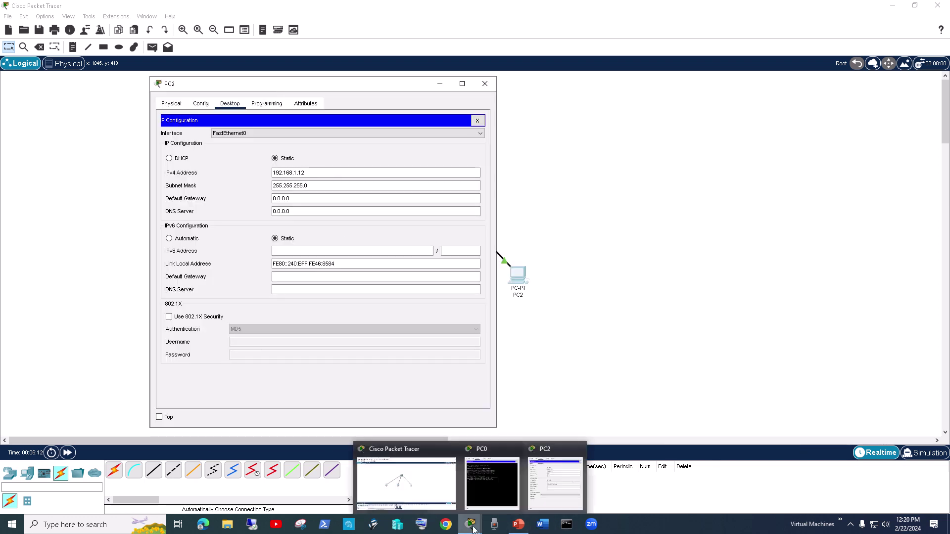
left_click(492, 482)
key("Up")
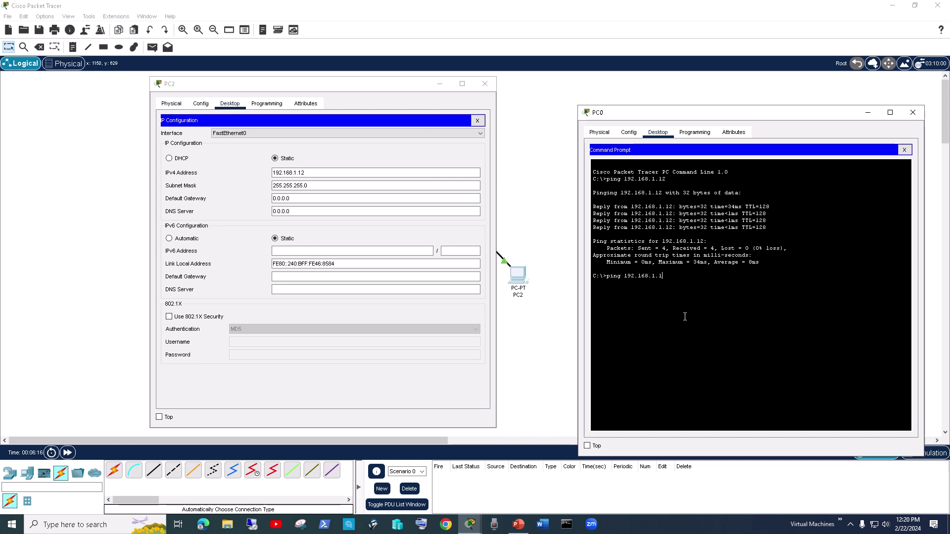
type("11")
key("Return")
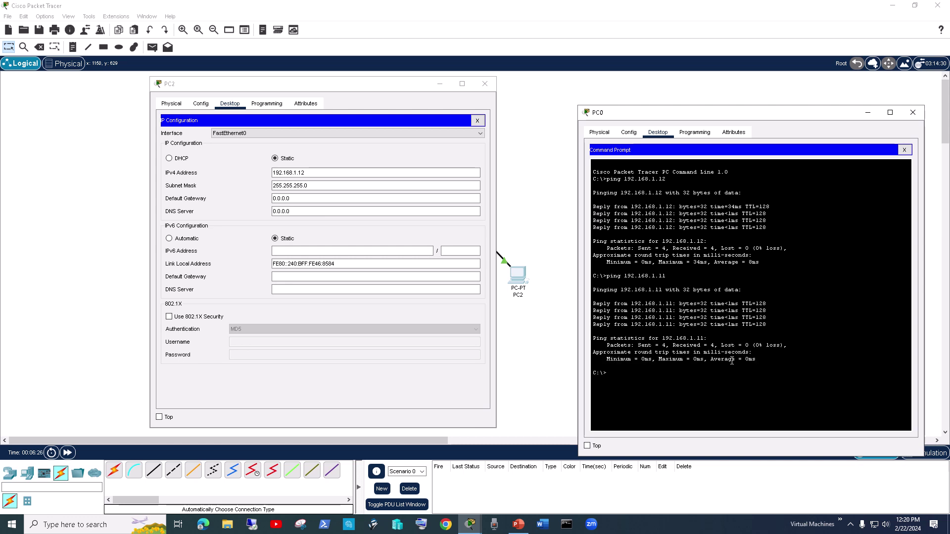
Step: Close the PC2 and PC0 windows and view PC0's IP configuration
left_click(485, 84)
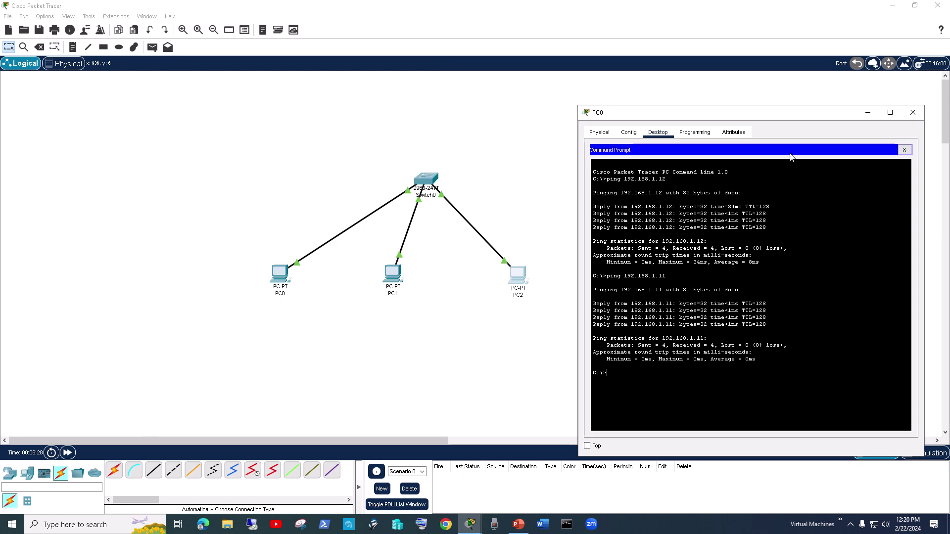
left_click(912, 112)
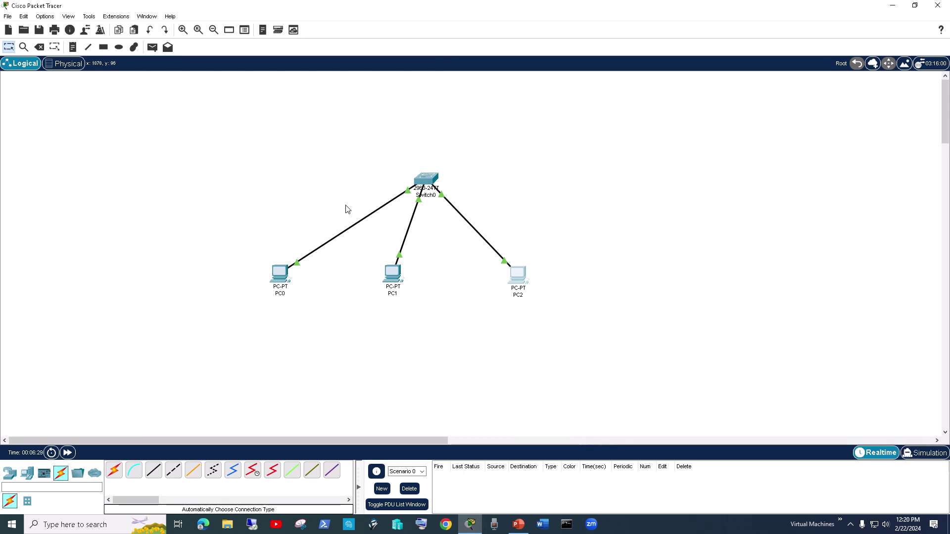
left_click(282, 274)
left_click_drag(399, 120, 100, 87)
left_click(83, 164)
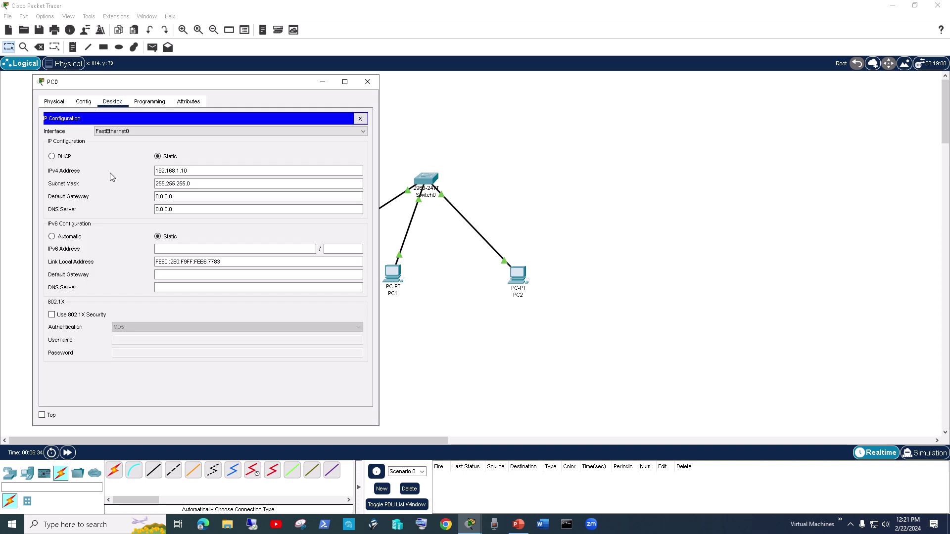
Step: Open PC2's Command Prompt and highlight PC0's address 192.168.1.10 in its IP configuration
left_click(518, 275)
left_click_drag(437, 119, 652, 105)
left_click(777, 200)
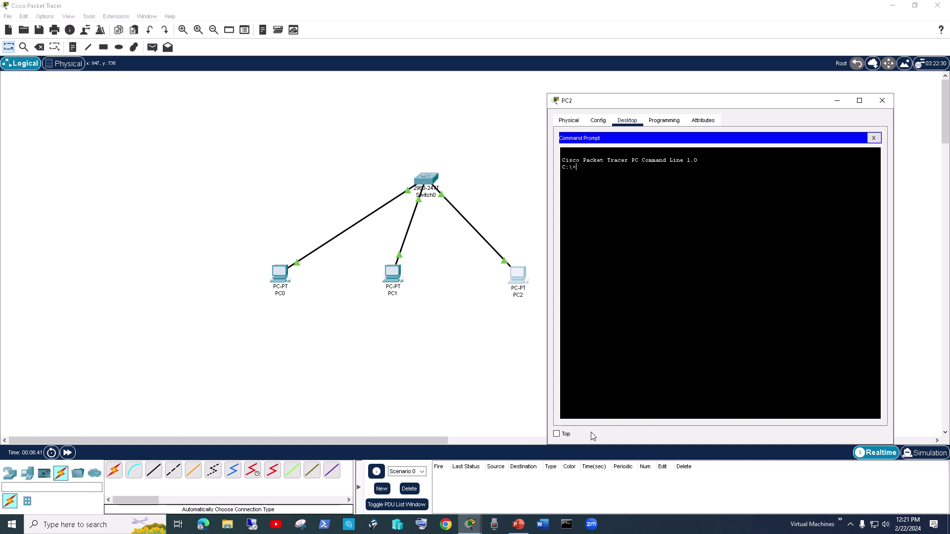
left_click(272, 278)
left_click(273, 279)
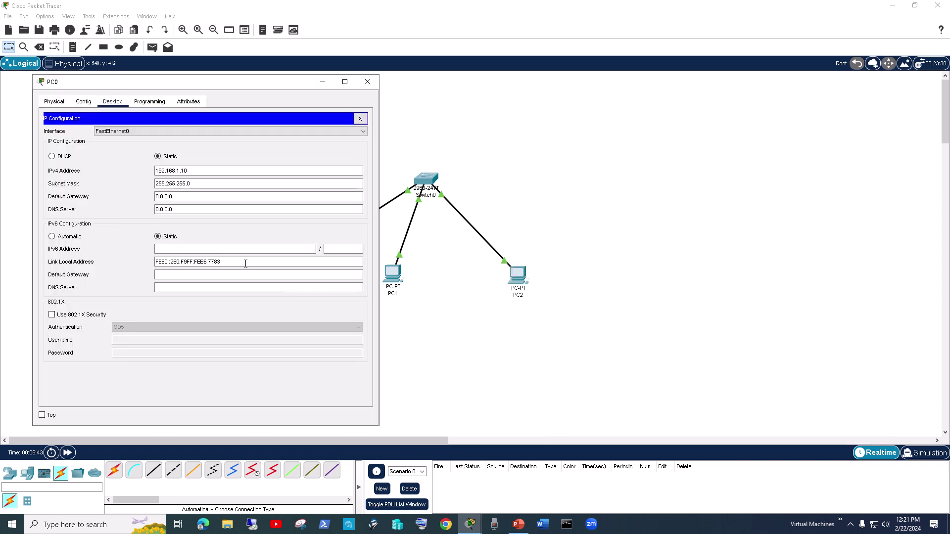
left_click(245, 250)
left_click(161, 197)
key("shift+Tab")
key("shift+Tab")
Step: Run ping 192.168.1.10 from PC2's Command Prompt
left_click(470, 525)
left_click(575, 484)
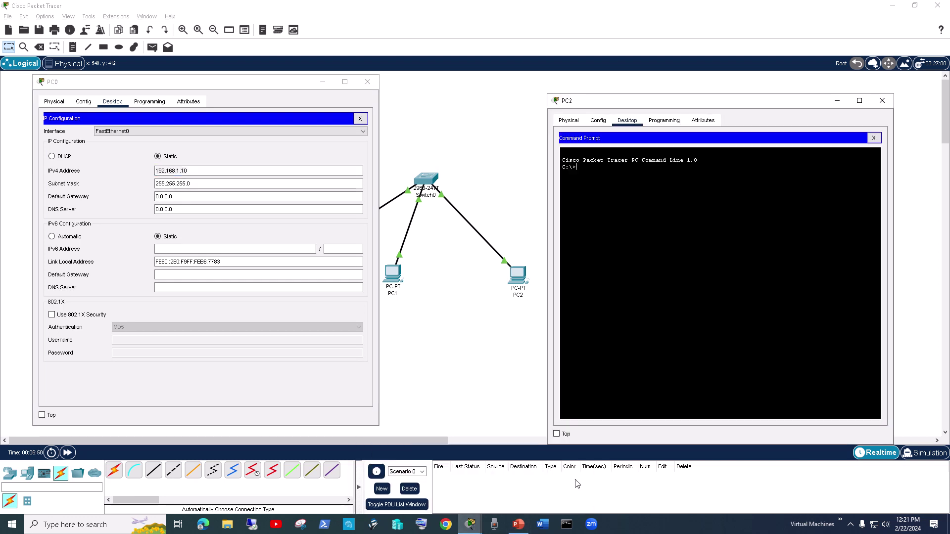
left_click(631, 191)
type("ping 192")
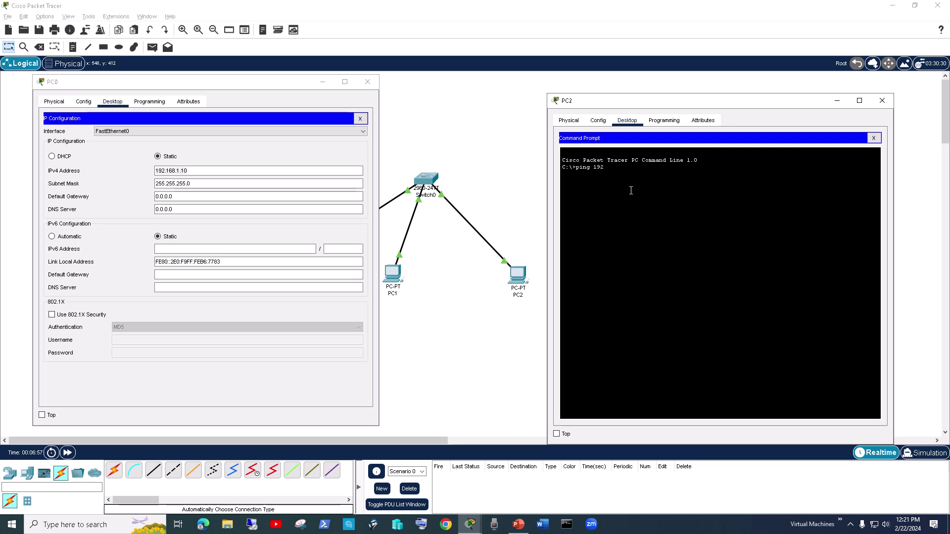
type(".168.1.10")
key("Return")
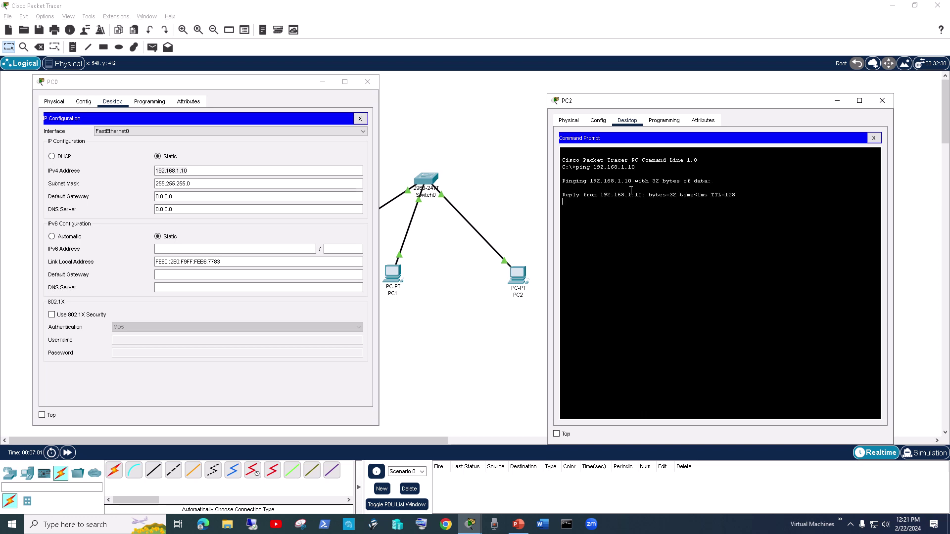